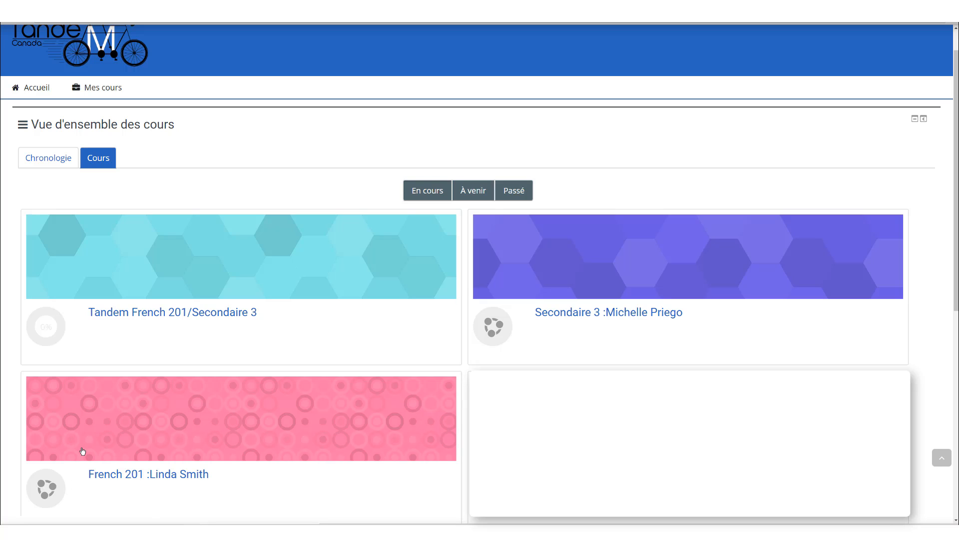
Step: Open the course "Tandem French 201/Secondaire 3" and turn on editing mode
{"action": "triple_click", "coordinate": [93, 484]}
{"action": "left_click", "coordinate": [118, 349]}
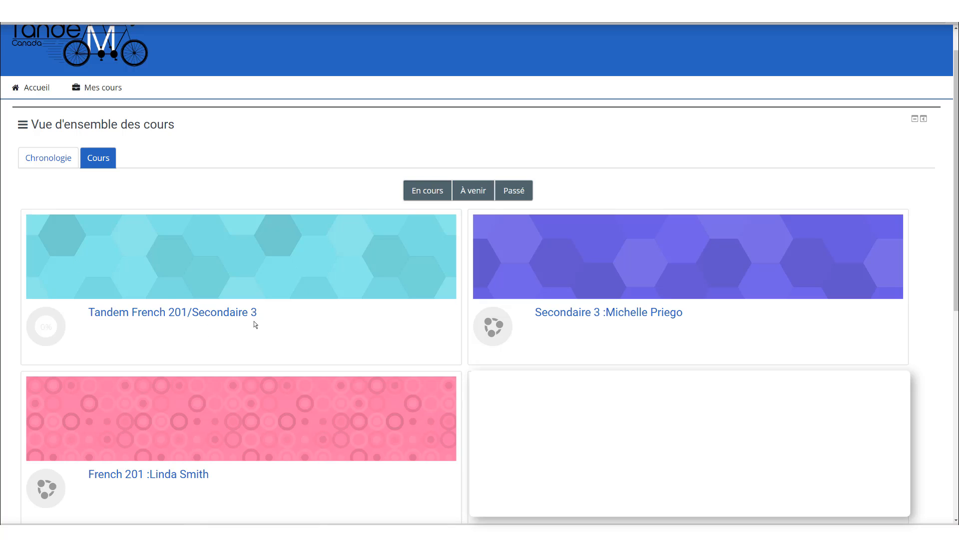
{"action": "triple_click", "coordinate": [176, 318]}
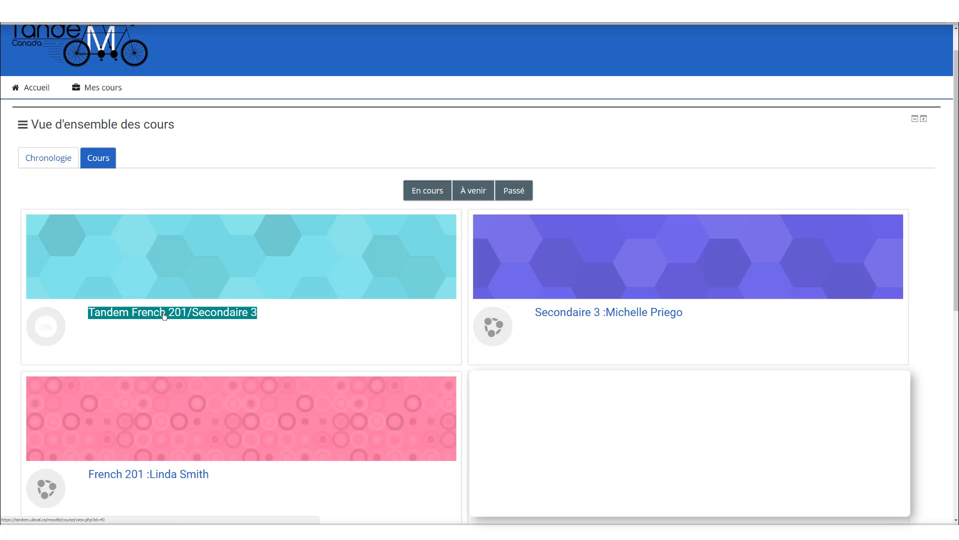
{"action": "left_click", "coordinate": [165, 313]}
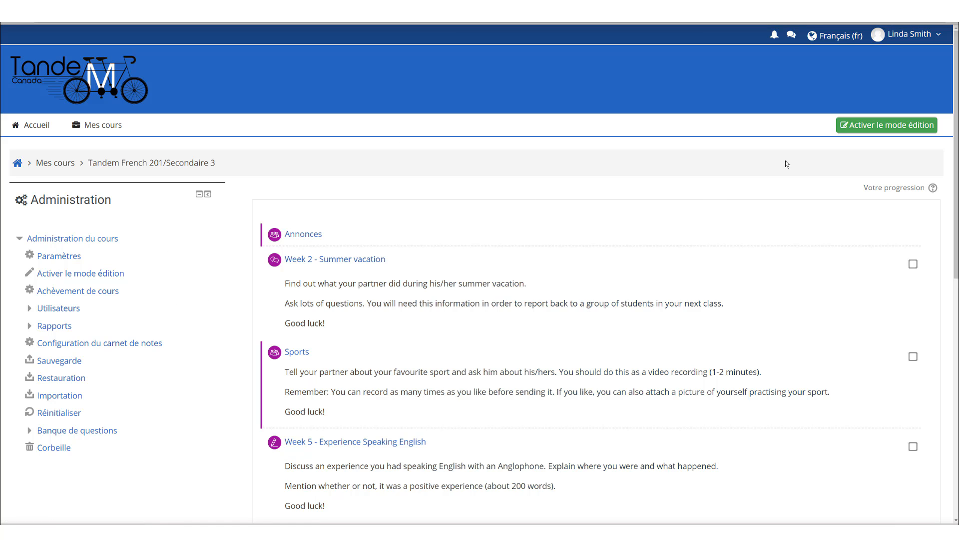
{"action": "left_click", "coordinate": [866, 131]}
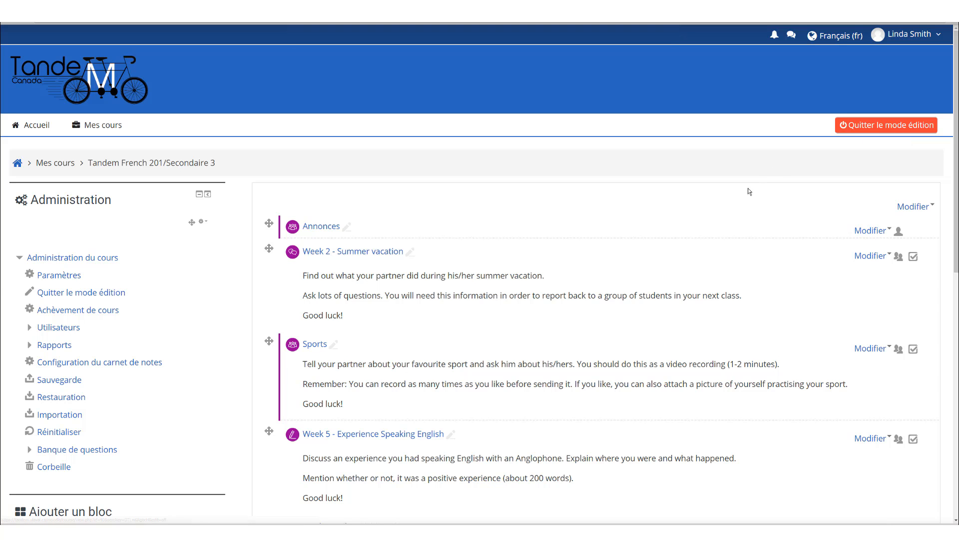
Step: Add a new Wiki activity at the end of the course's activity list
{"action": "scroll", "coordinate": [720, 197], "scroll_direction": "down", "scroll_amount": 10}
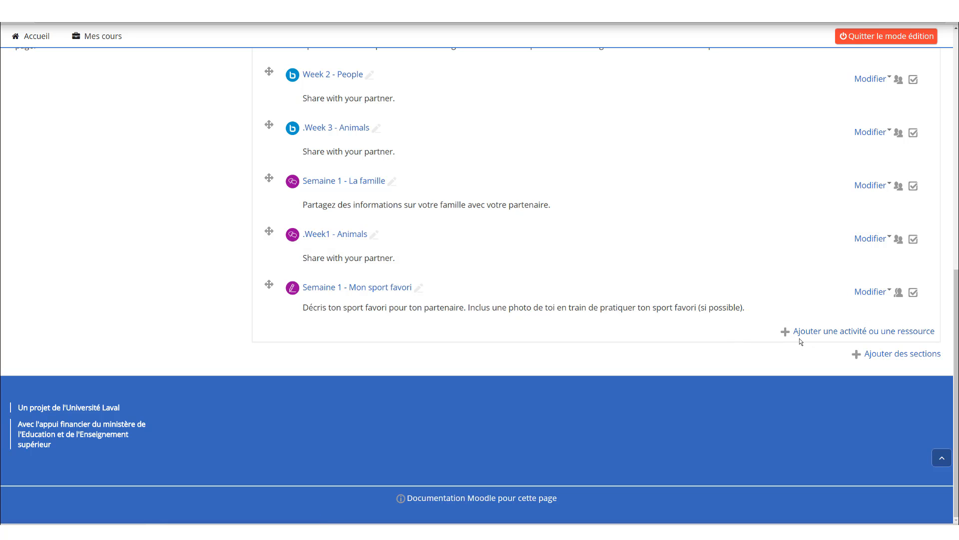
{"action": "left_click", "coordinate": [856, 331]}
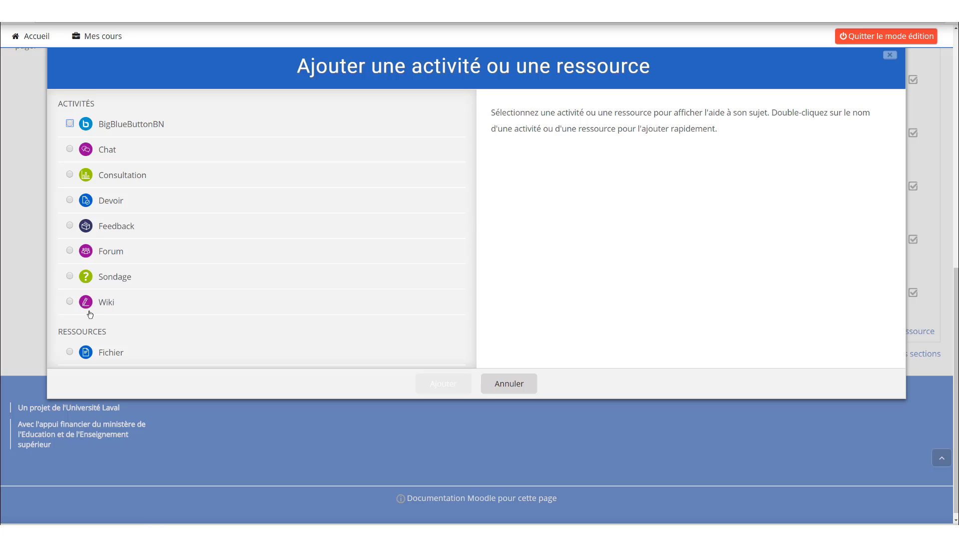
{"action": "left_click", "coordinate": [69, 301]}
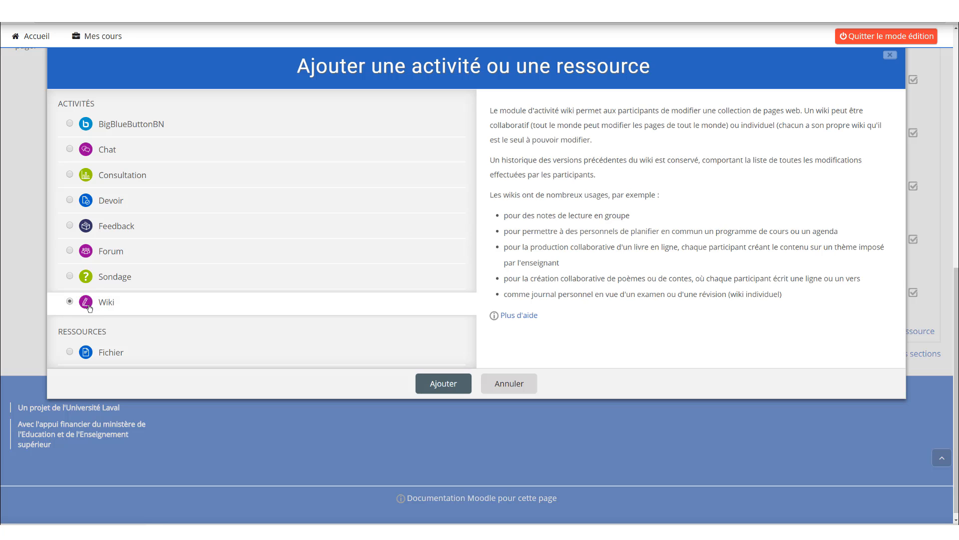
{"action": "left_click", "coordinate": [441, 384]}
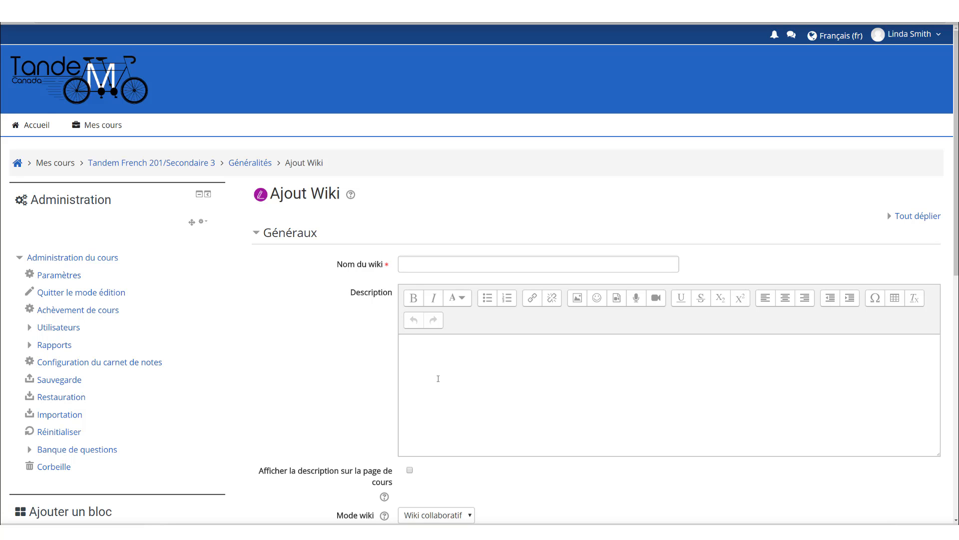
Step: Name the wiki "Semaine 1 - Mes passions"
{"action": "left_click", "coordinate": [497, 271]}
{"action": "type", "text": "."}
{"action": "left_click", "coordinate": [420, 264]}
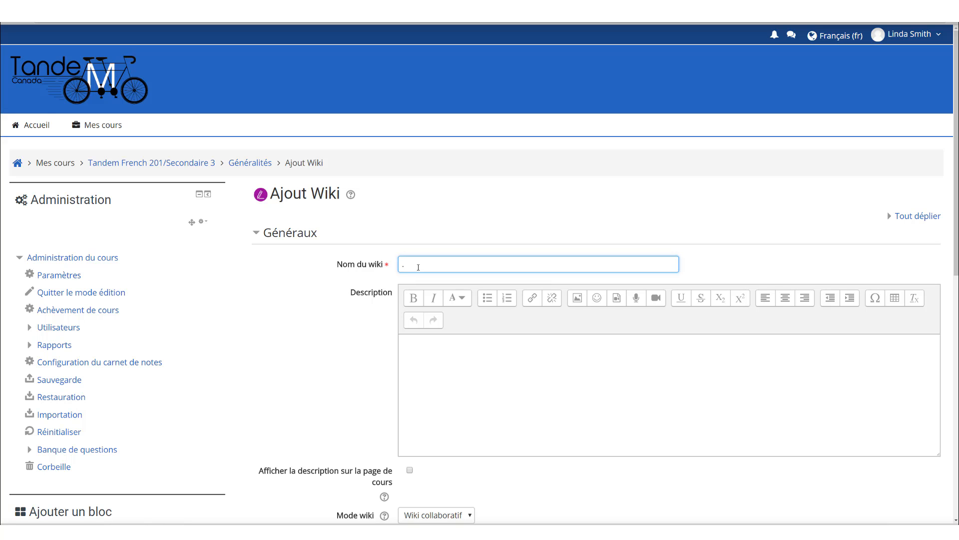
{"action": "type", "text": "Semaine 1 - Mes passions"}
Step: Enter the description "Partage des informations sur tes passions avec ton partenaire. Insère une photo (si possible)." and show it on the course page
{"action": "left_click", "coordinate": [439, 378]}
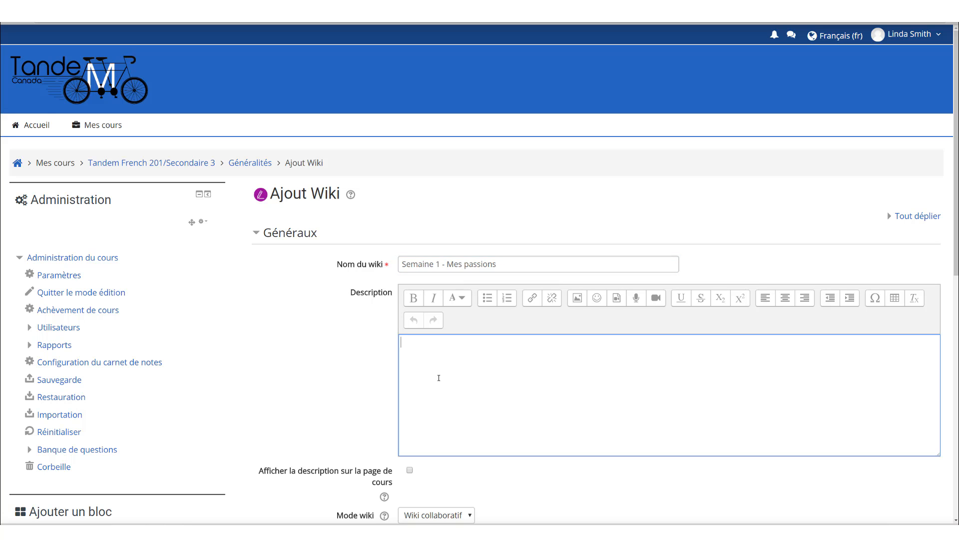
{"action": "type", "text": "Partage des informations su"}
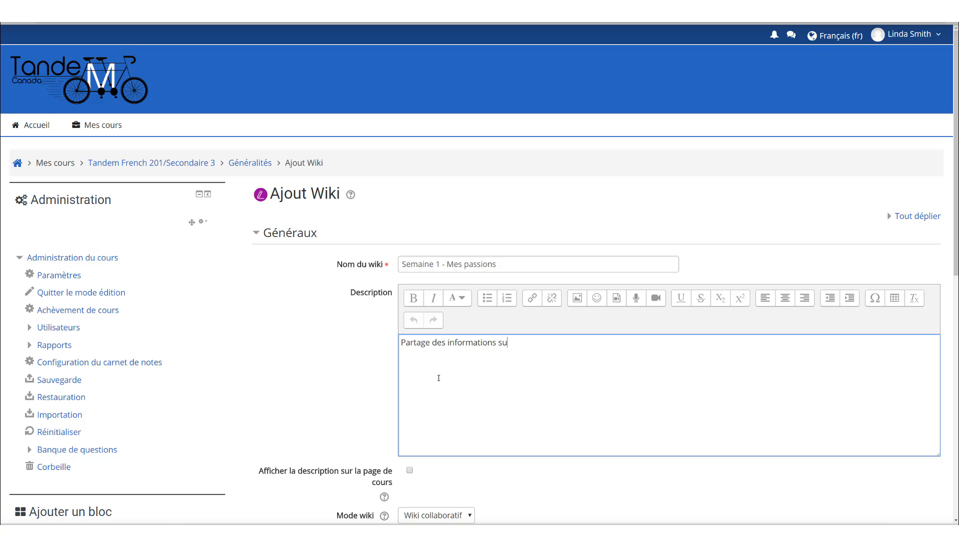
{"action": "type", "text": "r tes passions avec ton parte"}
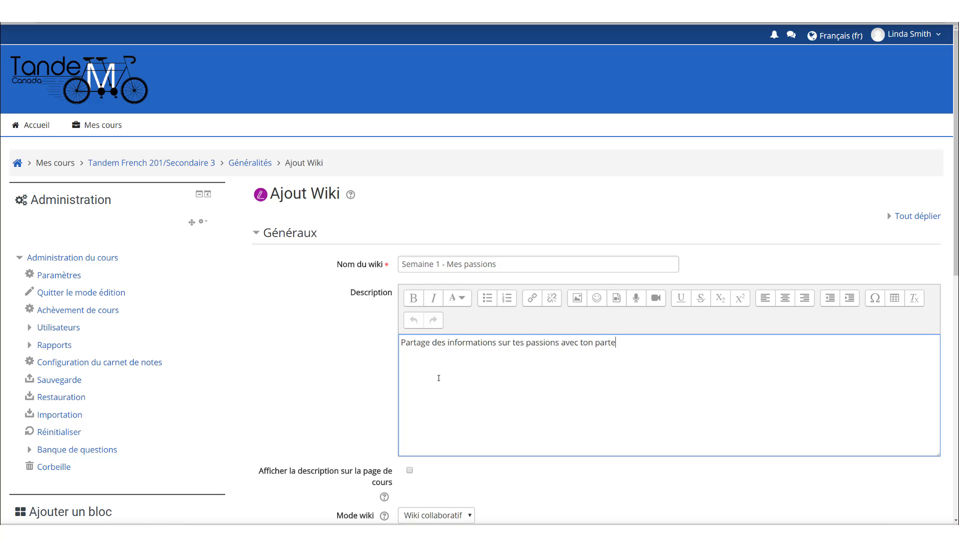
{"action": "type", "text": "naire. Insère une photo (si possible)."}
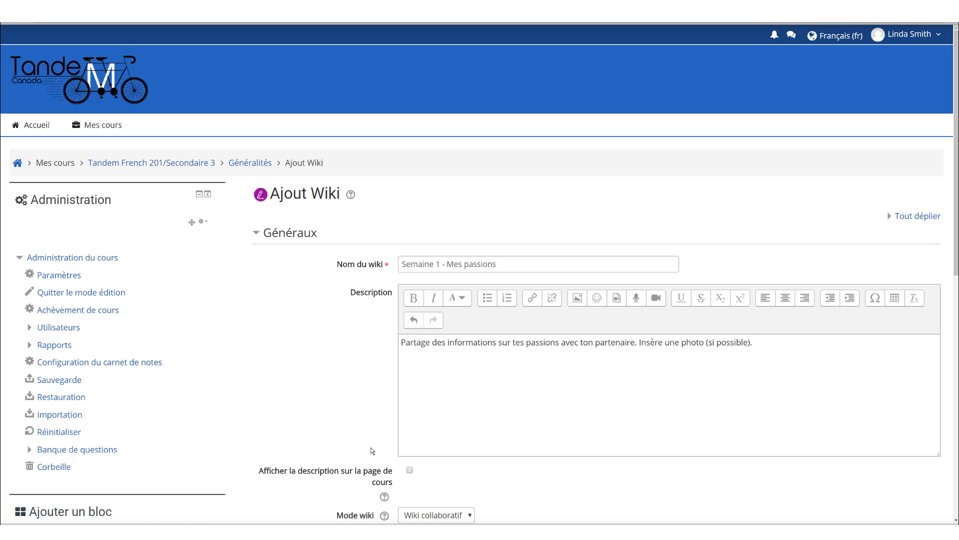
{"action": "scroll", "coordinate": [375, 440], "scroll_direction": "down", "scroll_amount": 3}
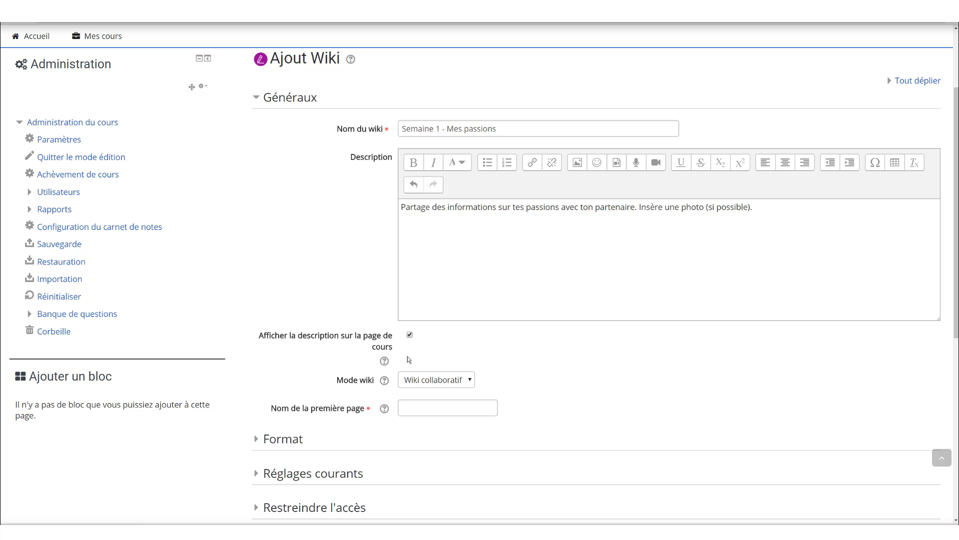
Step: Keep the wiki mode as Wiki collaboratif and name the first page "Mes passions"
{"action": "left_click", "coordinate": [417, 389]}
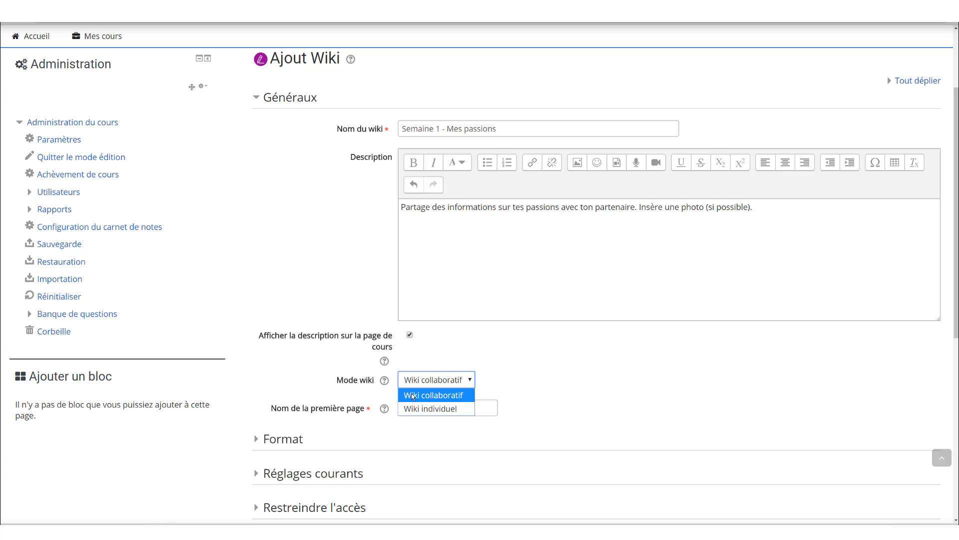
{"action": "left_click", "coordinate": [421, 405]}
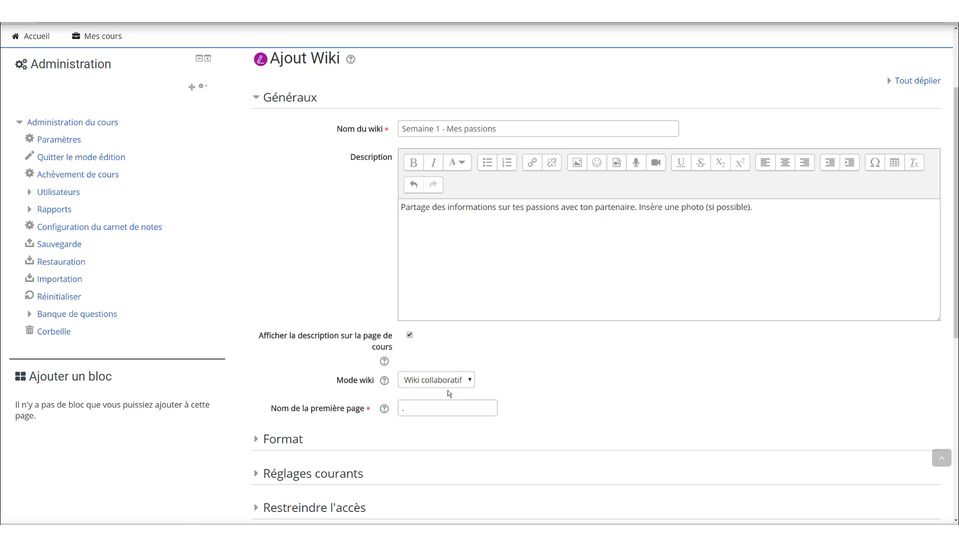
{"action": "left_click", "coordinate": [432, 409]}
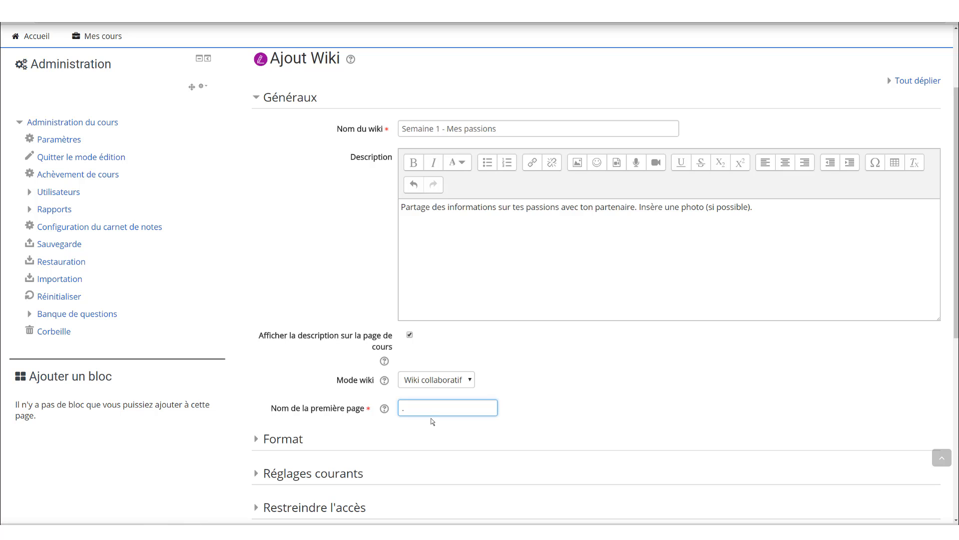
{"action": "type", "text": "Mes passions"}
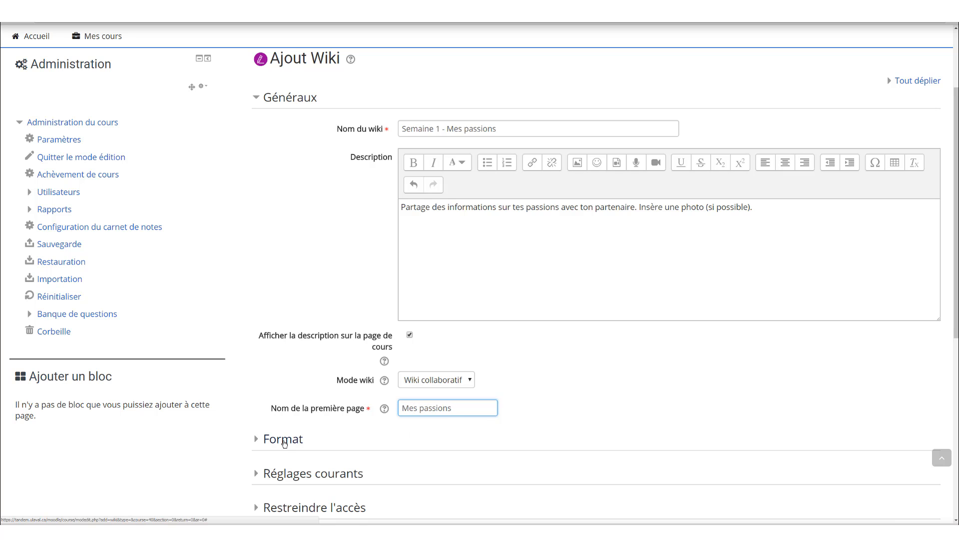
Step: Review the wiki's format settings and keep the group mode on Groupes visibles in the common settings
{"action": "left_click", "coordinate": [283, 439]}
{"action": "scroll", "coordinate": [284, 443], "scroll_direction": "down", "scroll_amount": 2}
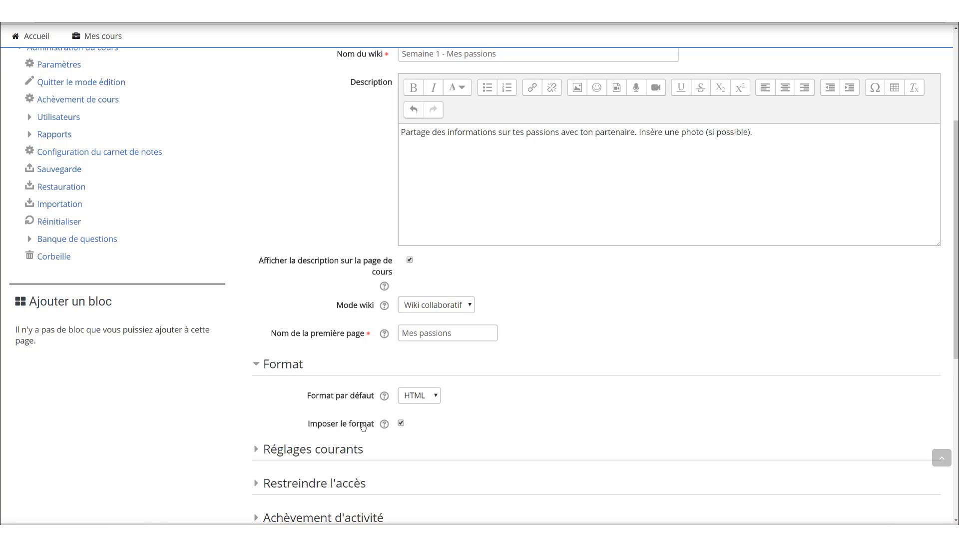
{"action": "scroll", "coordinate": [363, 427], "scroll_direction": "down", "scroll_amount": 2}
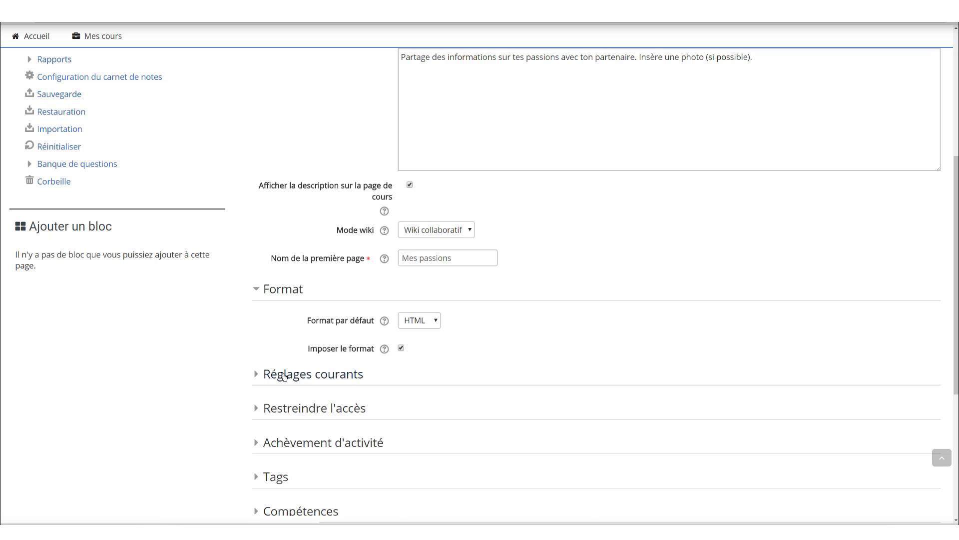
{"action": "left_click", "coordinate": [284, 375]}
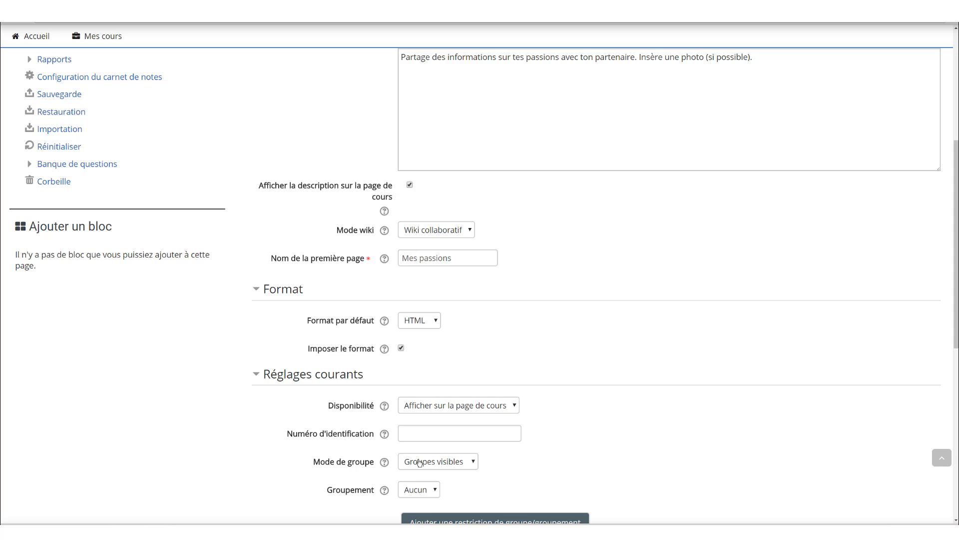
{"action": "left_click", "coordinate": [420, 462]}
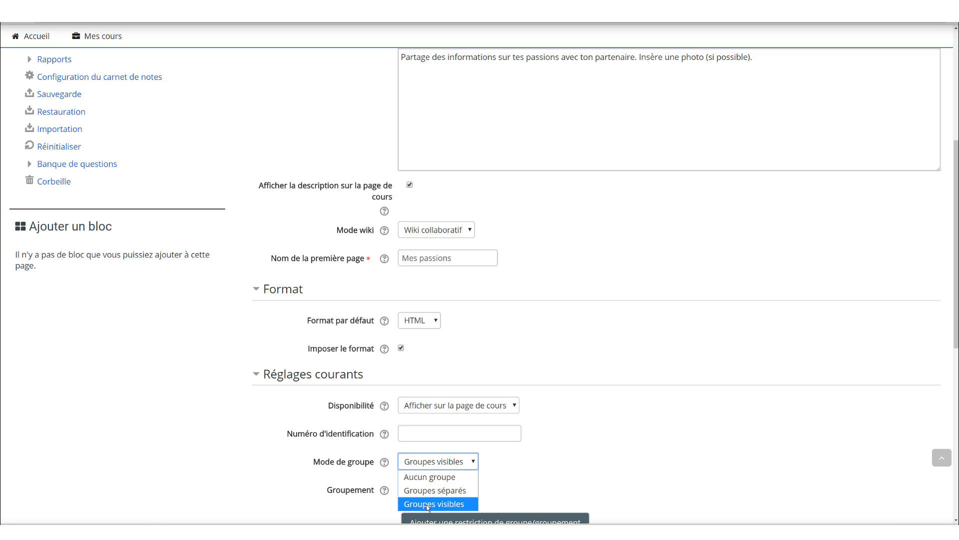
{"action": "left_click", "coordinate": [428, 505]}
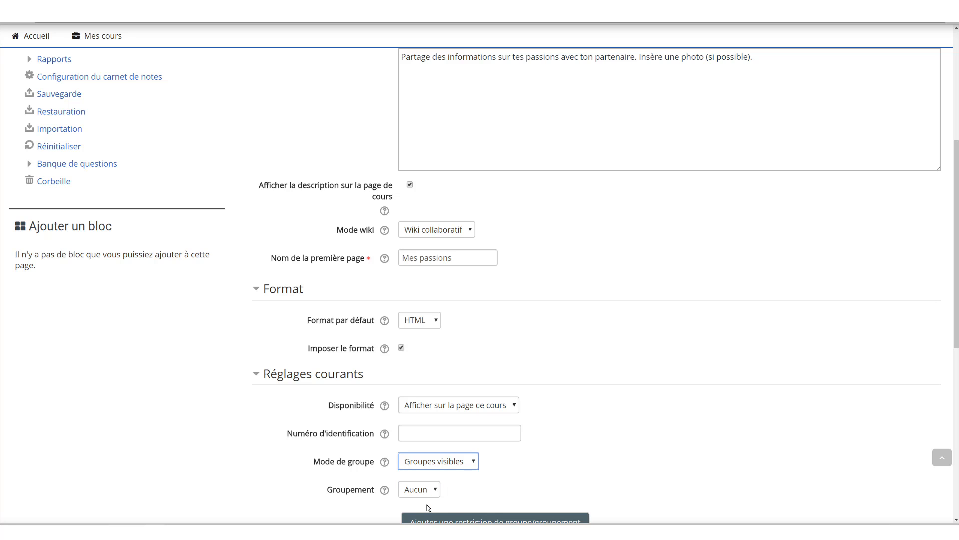
{"action": "scroll", "coordinate": [419, 494], "scroll_direction": "down", "scroll_amount": 3}
{"action": "left_click", "coordinate": [327, 223]}
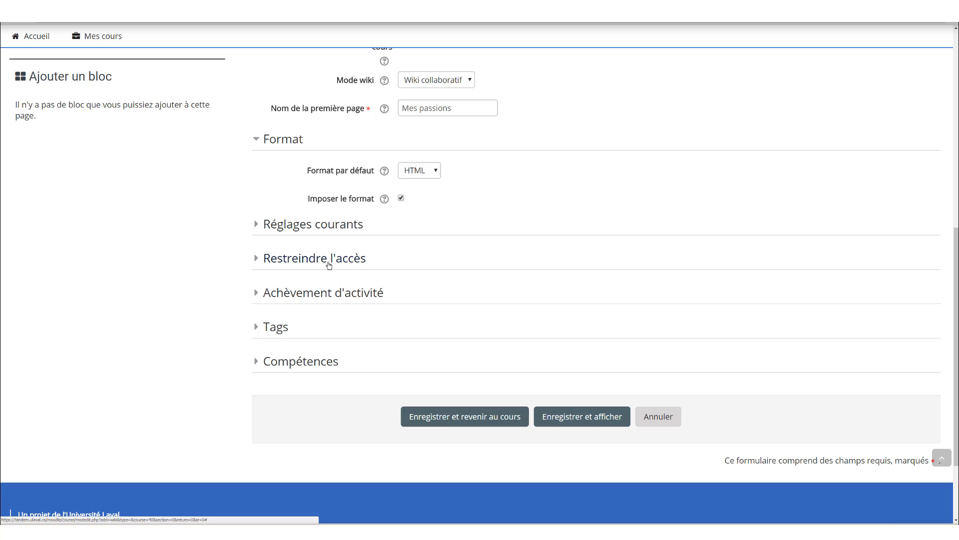
Step: Keep completion tracking on "Les participants peuvent marquer manuellement cette activité comme terminée" and save the wiki, returning to the course
{"action": "left_click", "coordinate": [325, 292]}
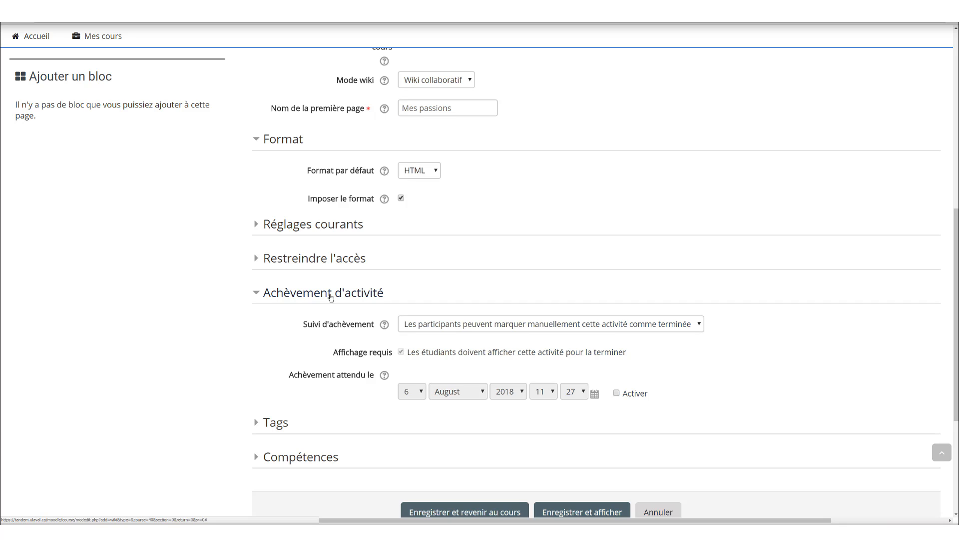
{"action": "left_click", "coordinate": [453, 326]}
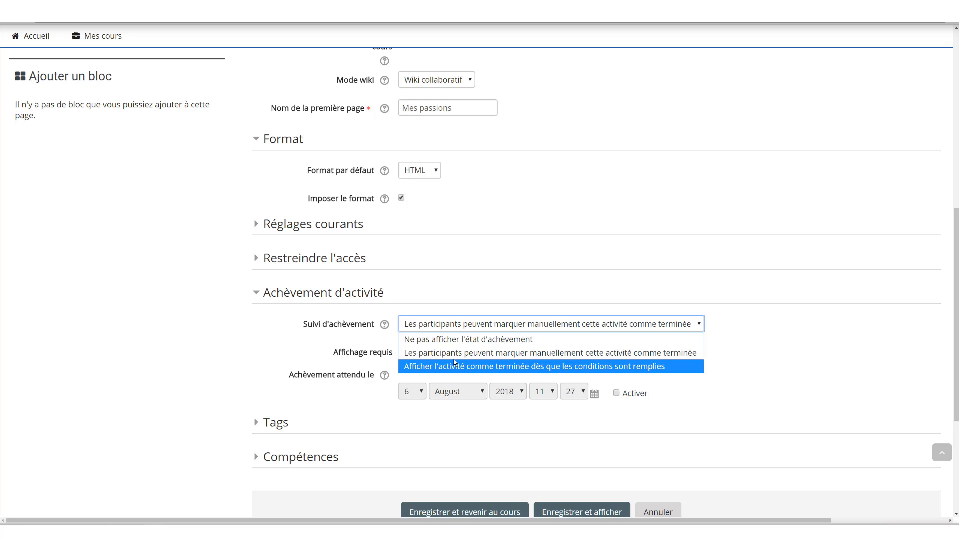
{"action": "left_click", "coordinate": [449, 356]}
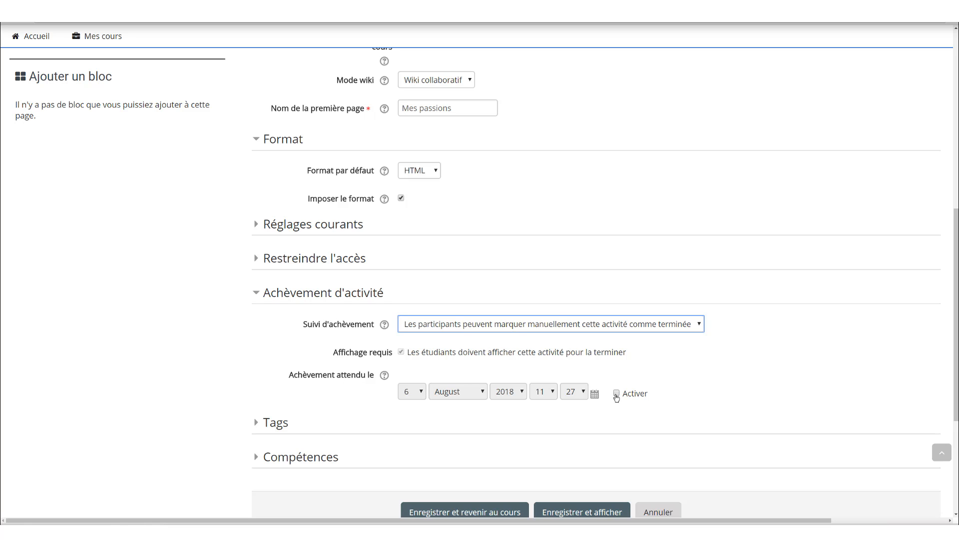
{"action": "scroll", "coordinate": [287, 419], "scroll_direction": "down", "scroll_amount": 1}
{"action": "scroll", "coordinate": [288, 418], "scroll_direction": "down", "scroll_amount": 3}
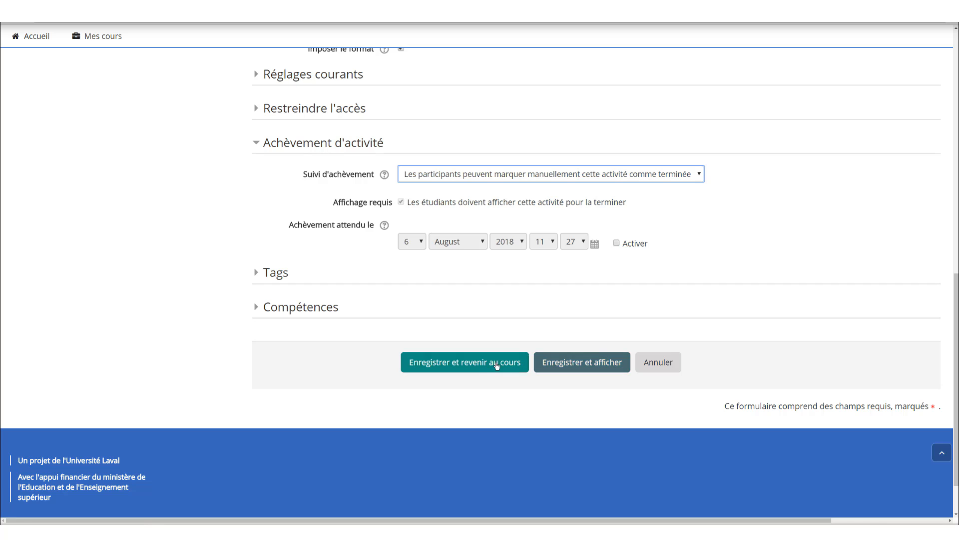
{"action": "left_click", "coordinate": [460, 363]}
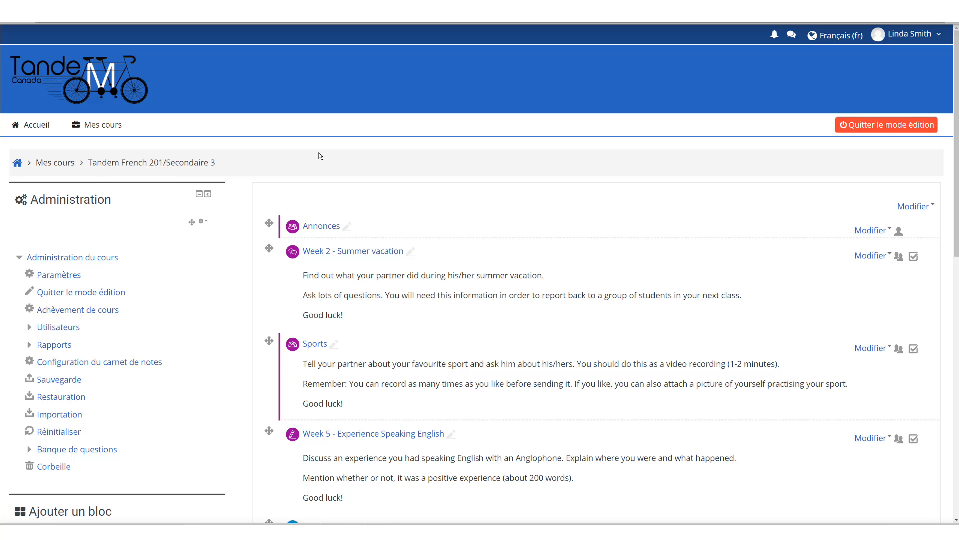
Step: Turn off editing mode and locate the "Semaine 1 - Mes passions" wiki in the course's activity list
{"action": "left_click", "coordinate": [859, 125]}
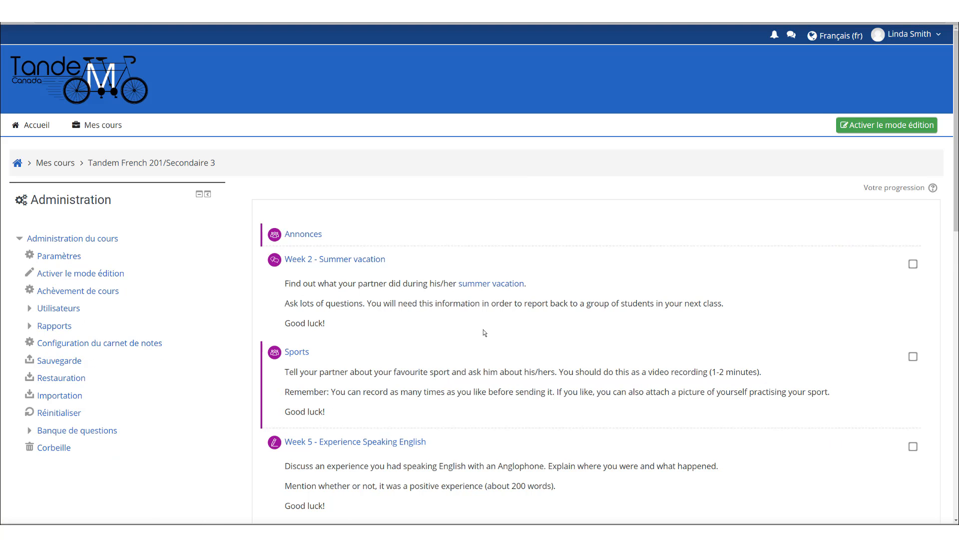
{"action": "right_click", "coordinate": [470, 346]}
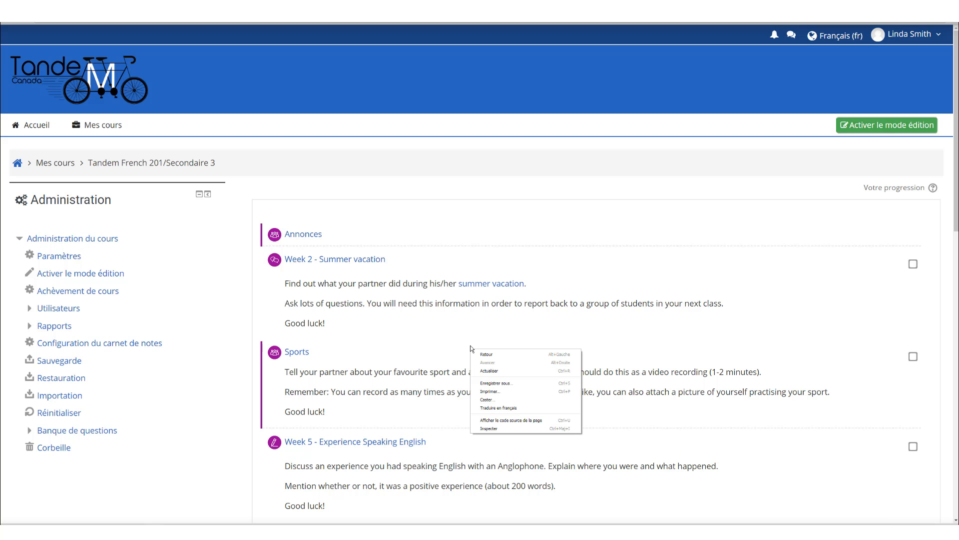
{"action": "scroll", "coordinate": [949, 160], "scroll_direction": "down", "scroll_amount": 1}
{"action": "scroll", "coordinate": [948, 159], "scroll_direction": "down", "scroll_amount": 9}
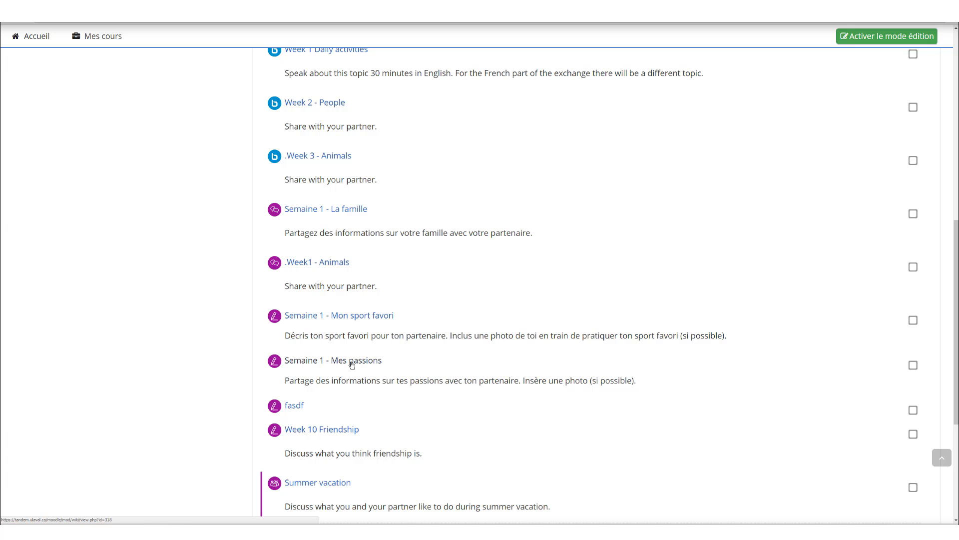
Step: Open the wiki "Semaine 1 - Mon sport favori" and display the page of the group Tandem 1
{"action": "left_click", "coordinate": [338, 320]}
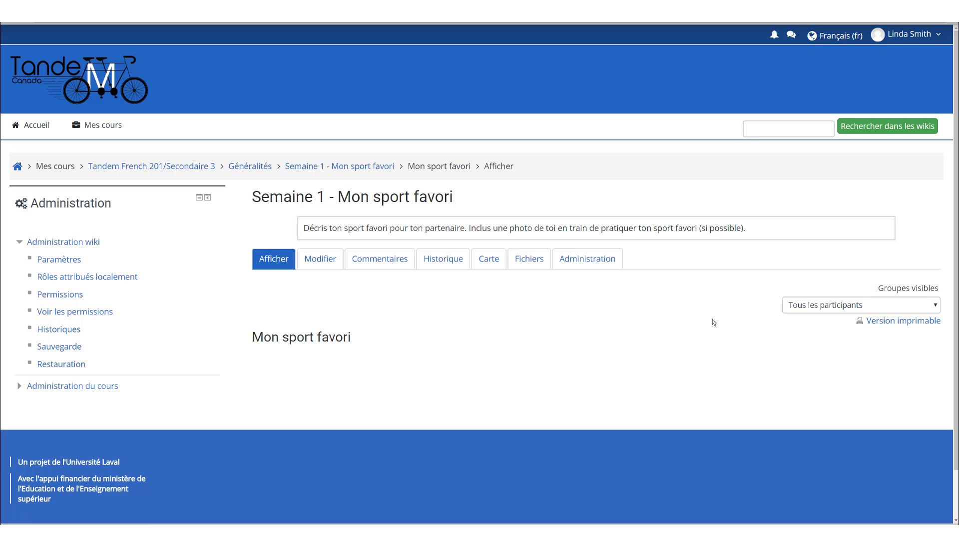
{"action": "left_click", "coordinate": [839, 306]}
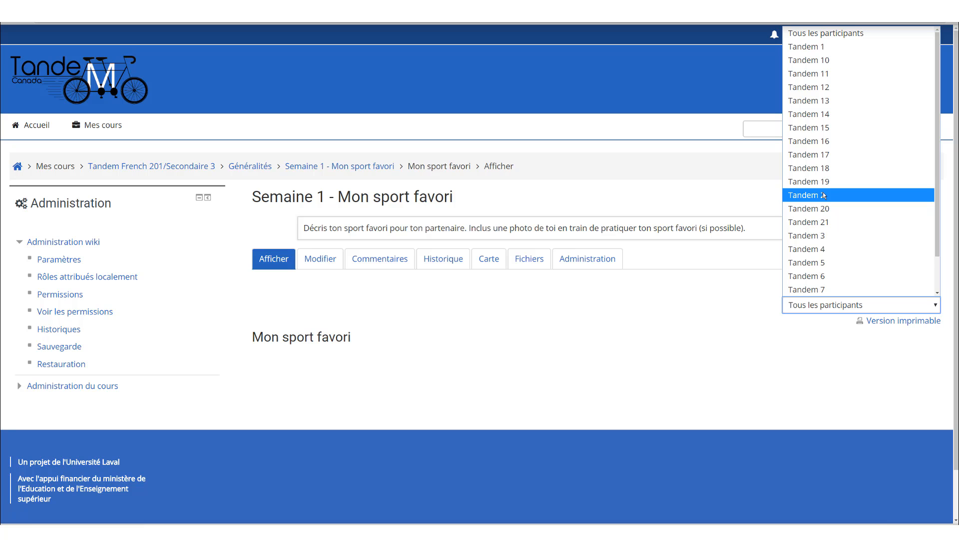
{"action": "left_click", "coordinate": [813, 48]}
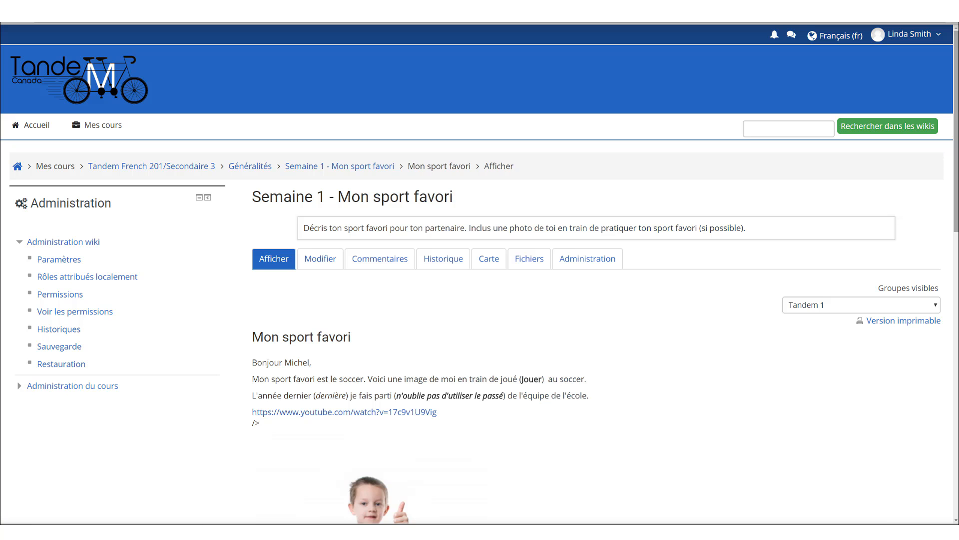
Step: Read through the Tandem 1 group's "Mon sport favori" wiki page and open the page for editing
{"action": "scroll", "coordinate": [480, 274], "scroll_direction": "down", "scroll_amount": 6}
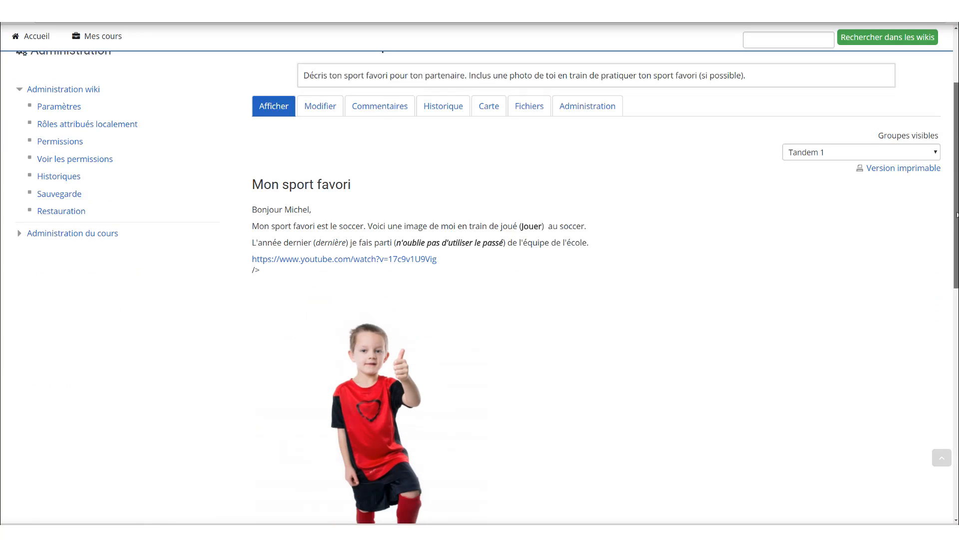
{"action": "scroll", "coordinate": [957, 262], "scroll_direction": "down", "scroll_amount": 5}
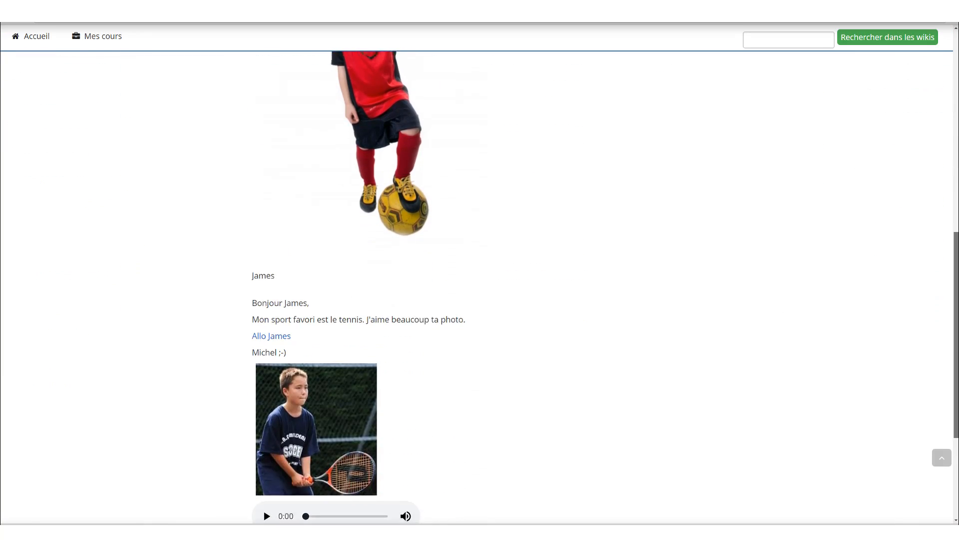
{"action": "scroll", "coordinate": [904, 155], "scroll_direction": "up", "scroll_amount": 11}
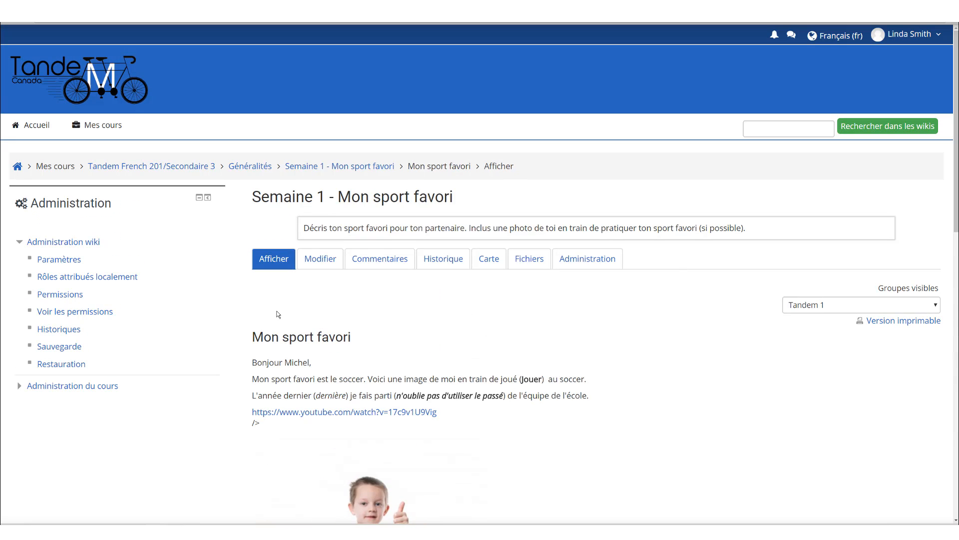
{"action": "left_click", "coordinate": [380, 260]}
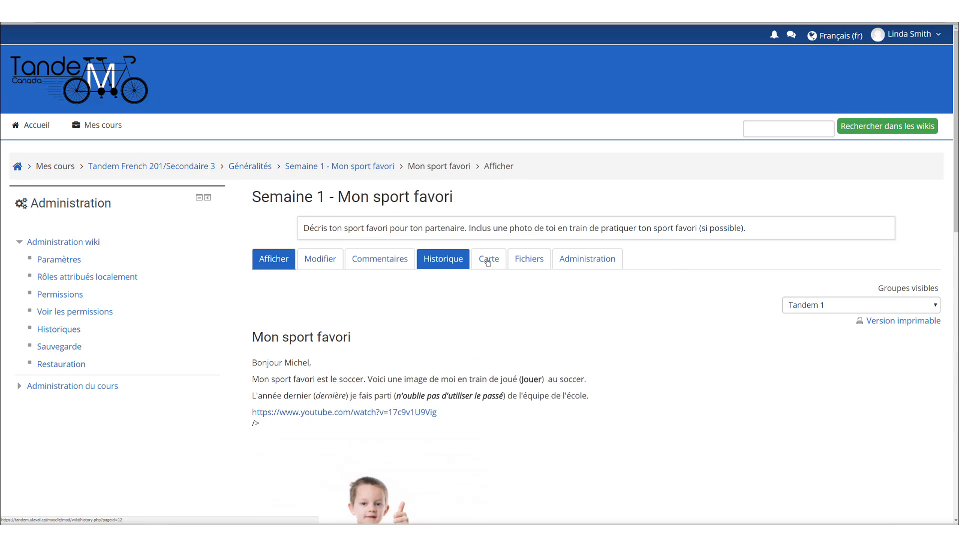
{"action": "left_click", "coordinate": [315, 264]}
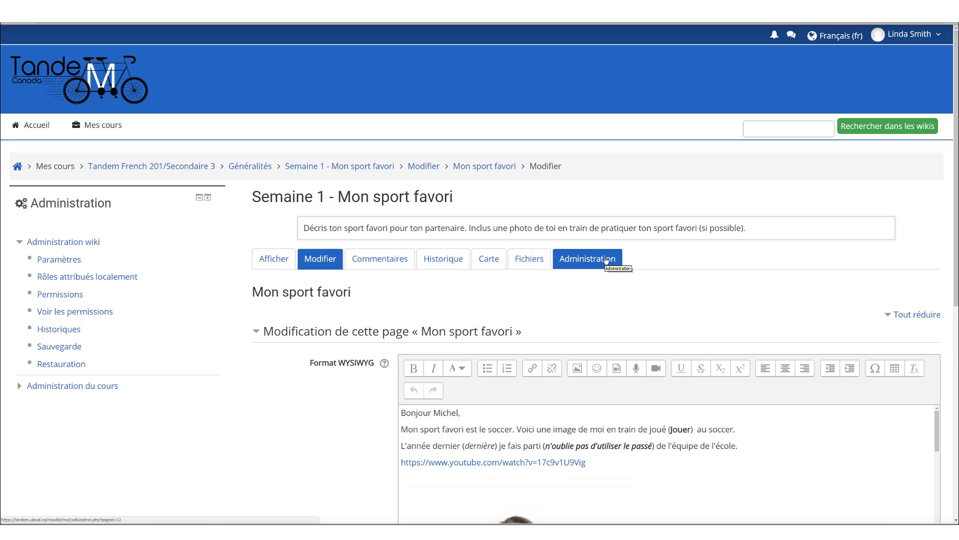
Step: List all pages in the wiki's administration view and return to the Tandem French 201/Secondaire 3 course
{"action": "left_click", "coordinate": [585, 260]}
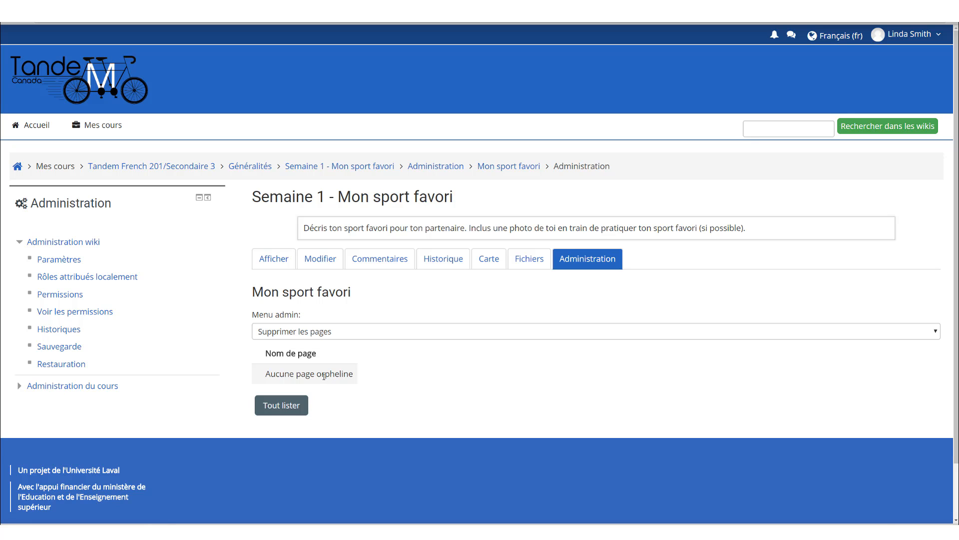
{"action": "left_click", "coordinate": [286, 406]}
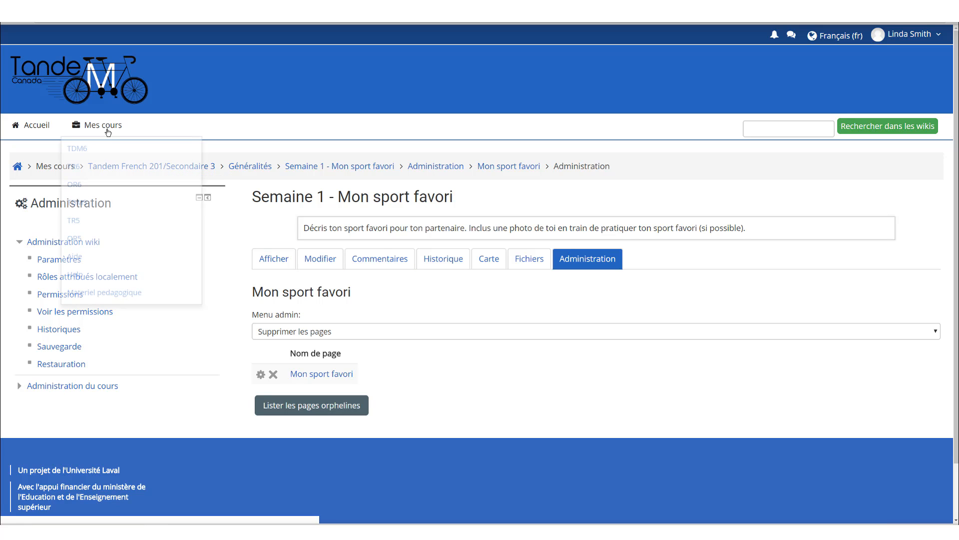
{"action": "left_click", "coordinate": [150, 168]}
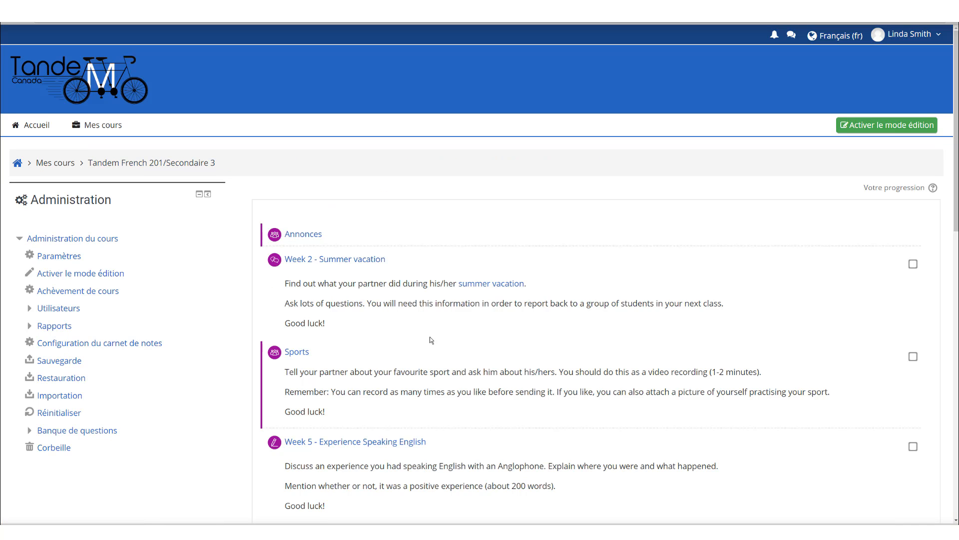